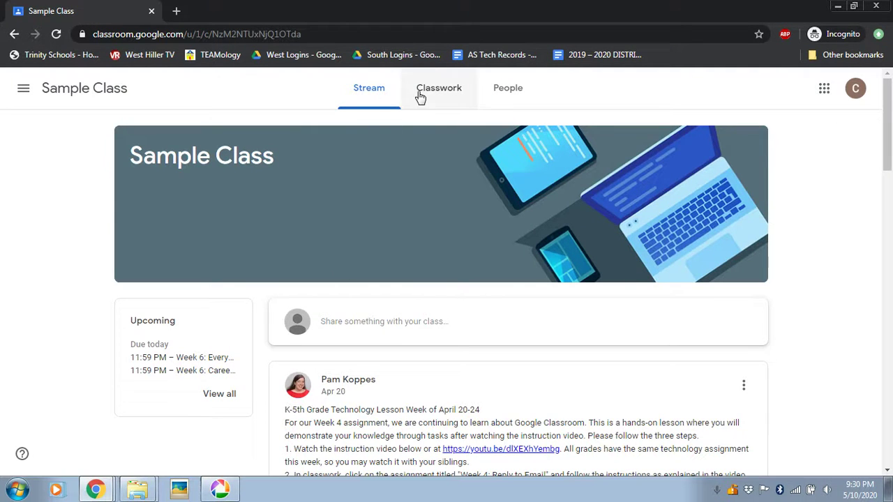
- Open the 'Weeks 6-8: Distance Learning Diary' assignment from the Classwork list
left_click(448, 92)
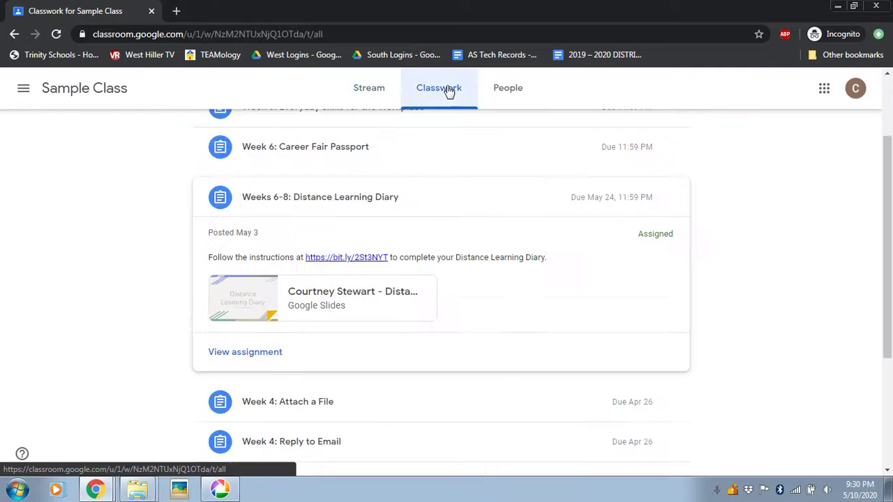
left_click(241, 355)
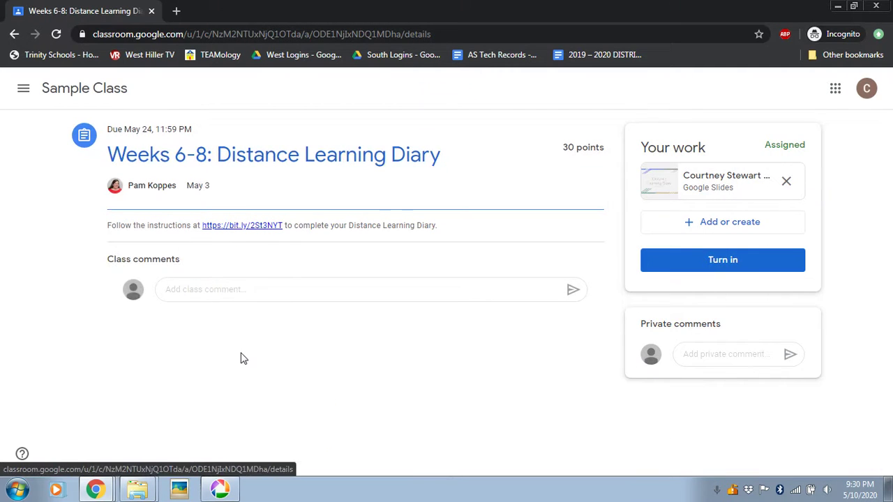
- Open the attached Distance Learning Diary slides and select slide 2's bookshelf photo
left_click(698, 194)
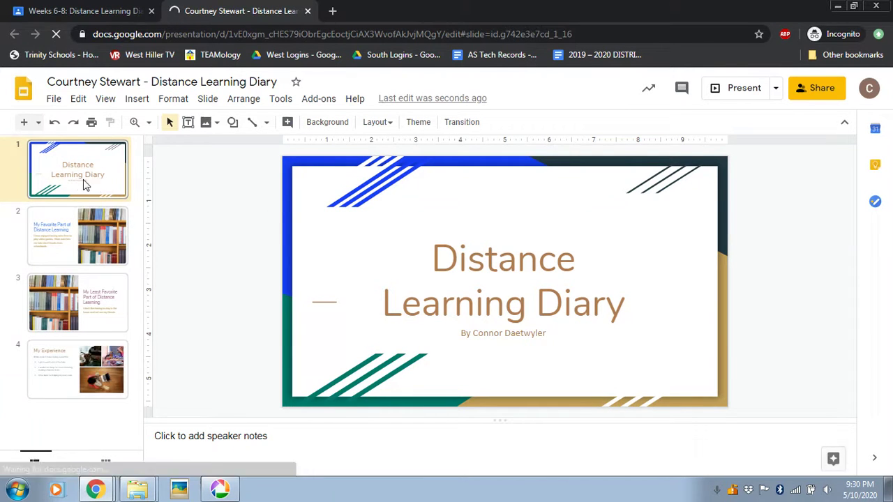
left_click(99, 231)
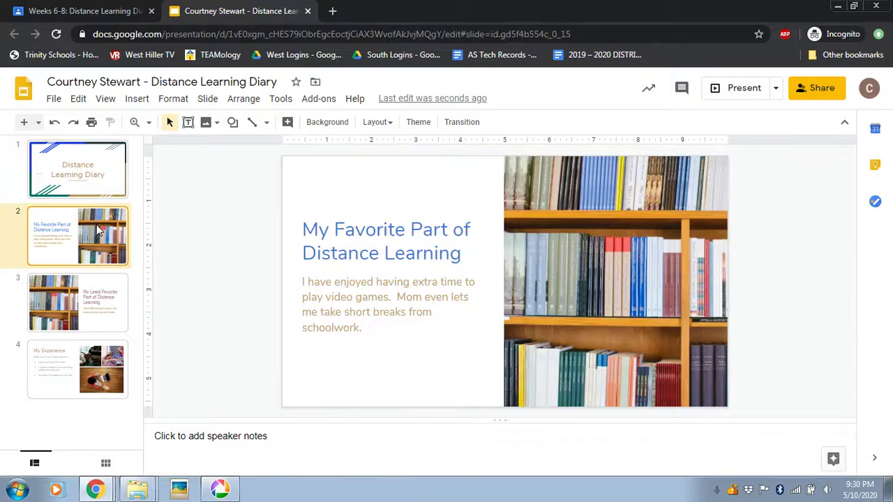
left_click(621, 282)
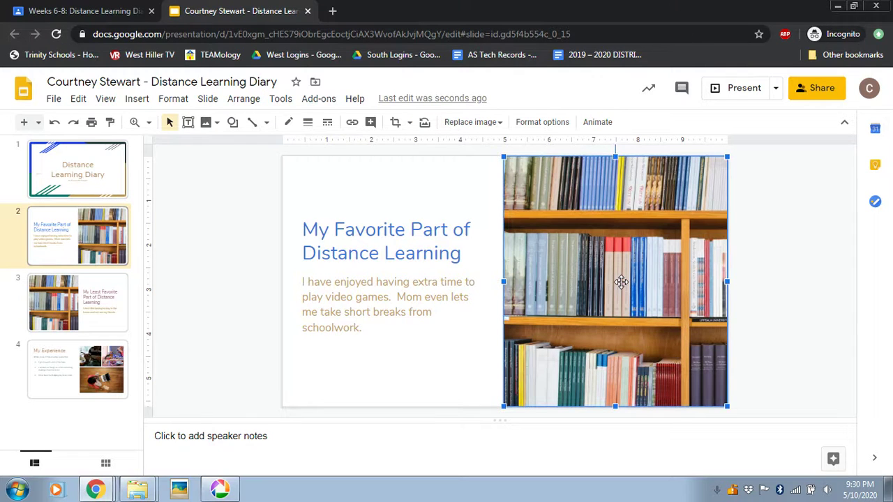
- Replace slide 2's bookshelf photo with a new webcam snapshot, allowing camera access
left_click(474, 129)
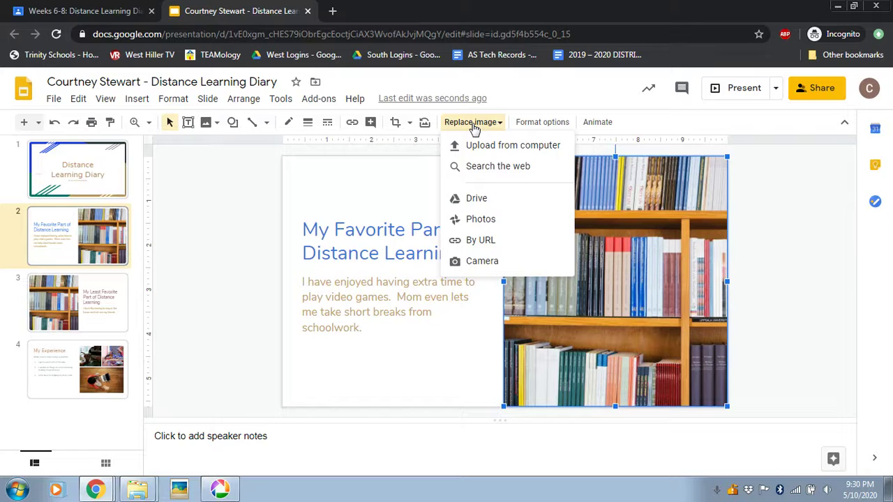
left_click(481, 265)
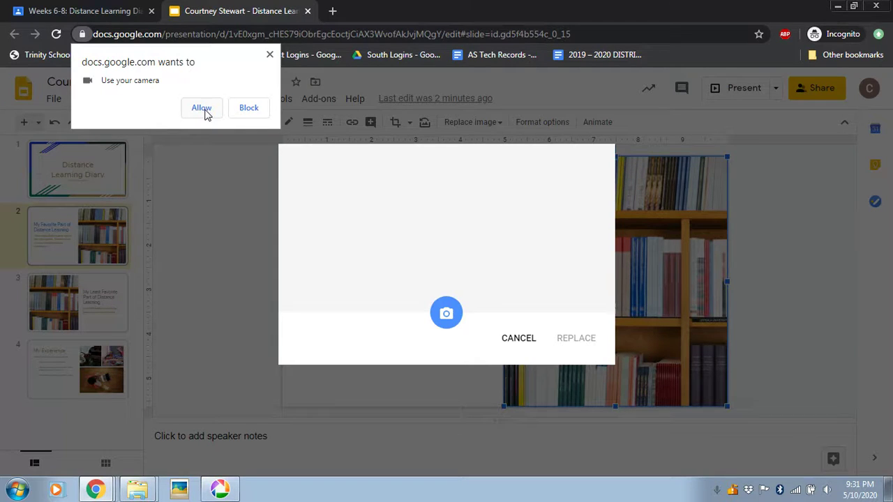
left_click(201, 108)
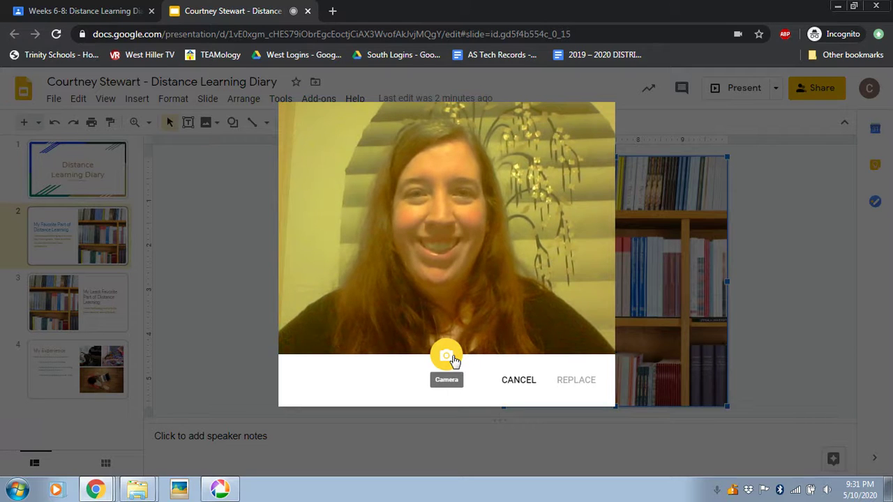
left_click(453, 360)
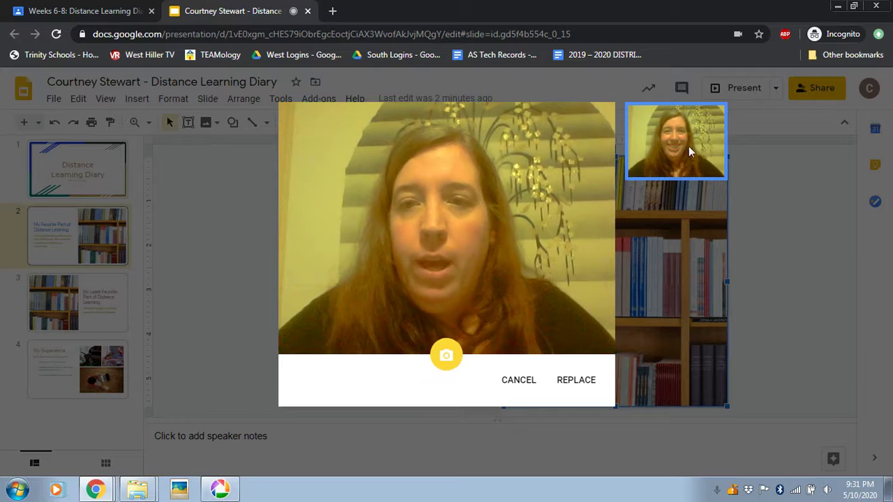
left_click(576, 380)
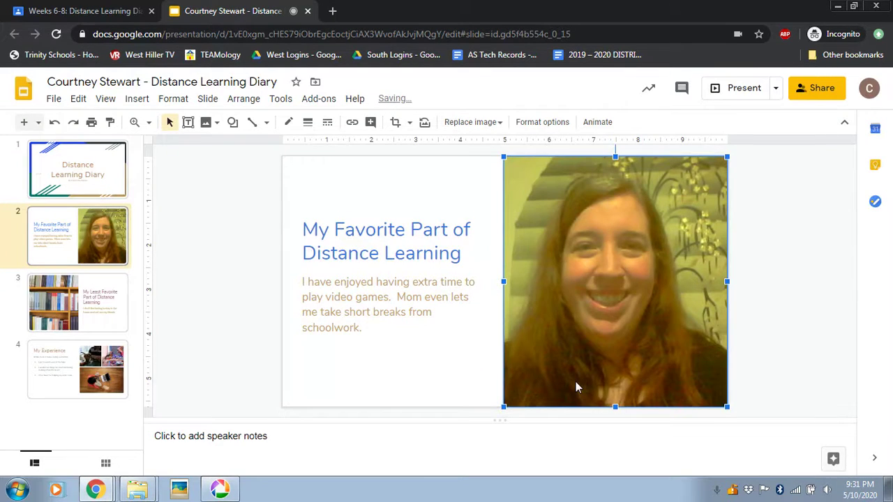
- Swap slide 3's bookshelf photo for the second, sad-faced webcam snapshot
left_click(56, 300)
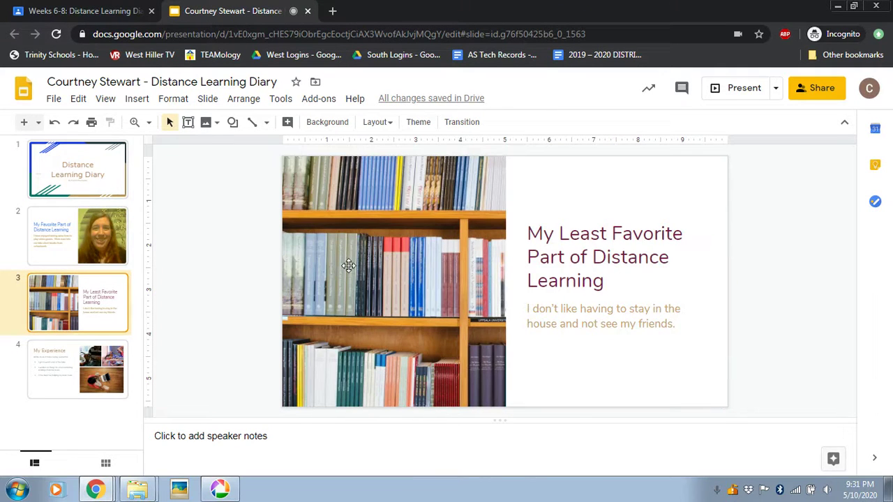
left_click(376, 268)
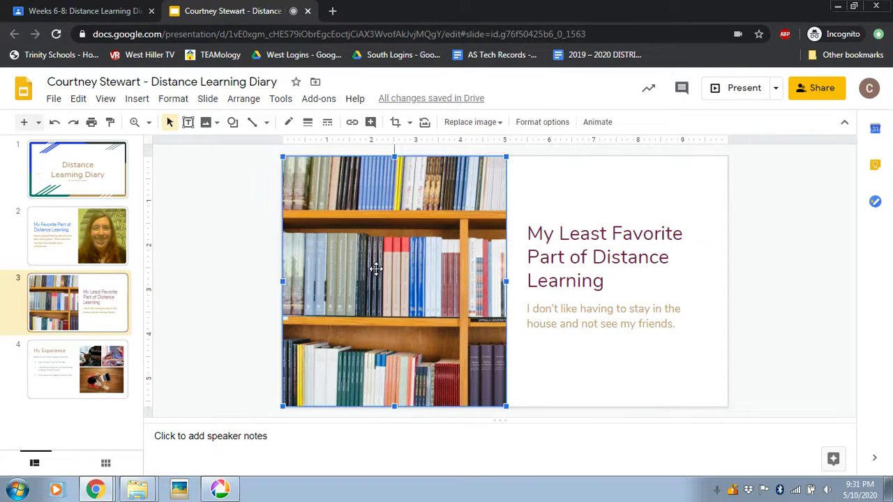
left_click(472, 123)
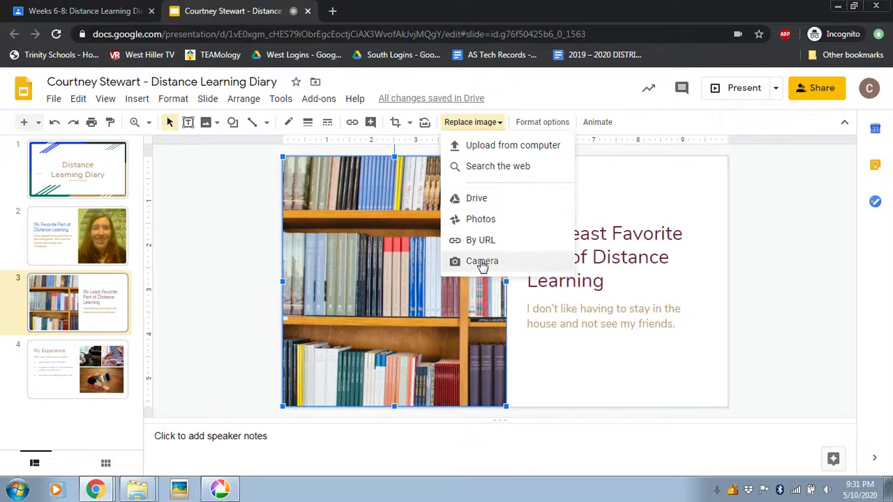
left_click(457, 261)
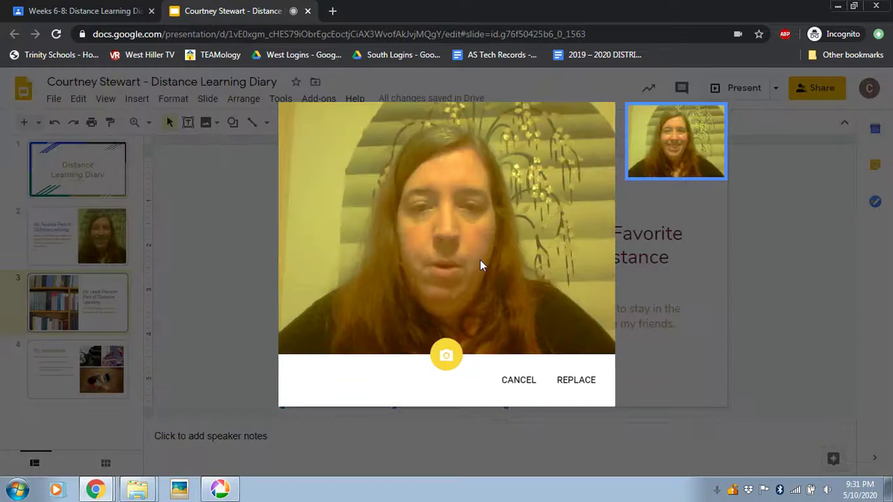
left_click(447, 358)
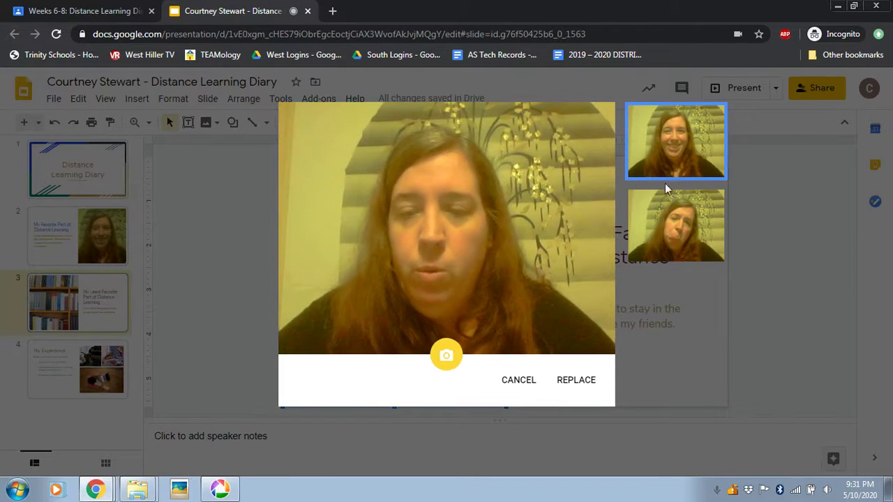
left_click(679, 227)
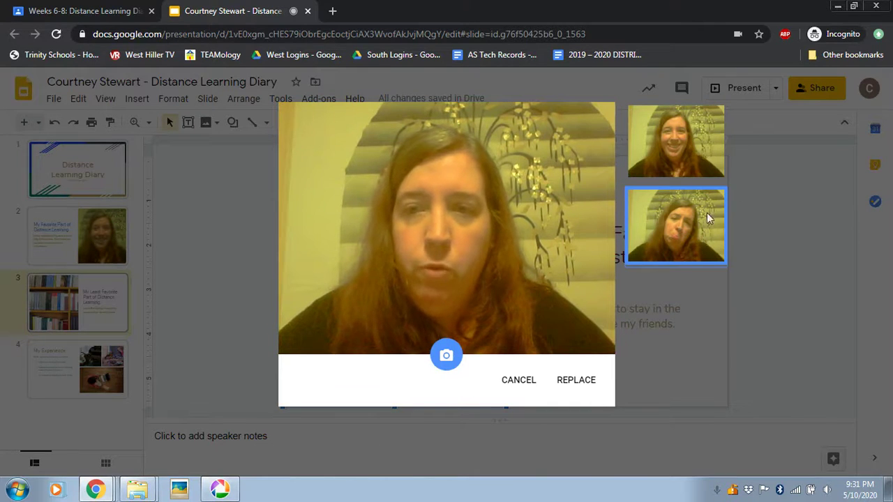
left_click(577, 382)
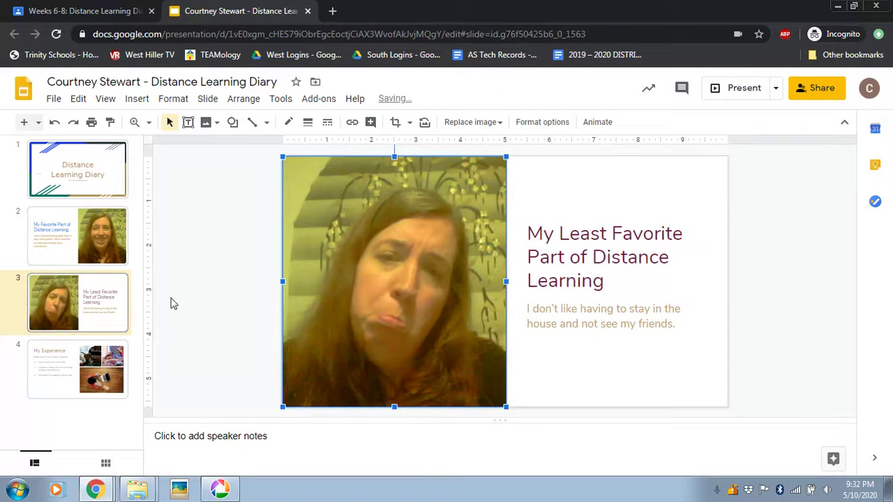
- Replace slide 4's top-left photo with the webcam snapshot of holding up a phone
left_click(87, 376)
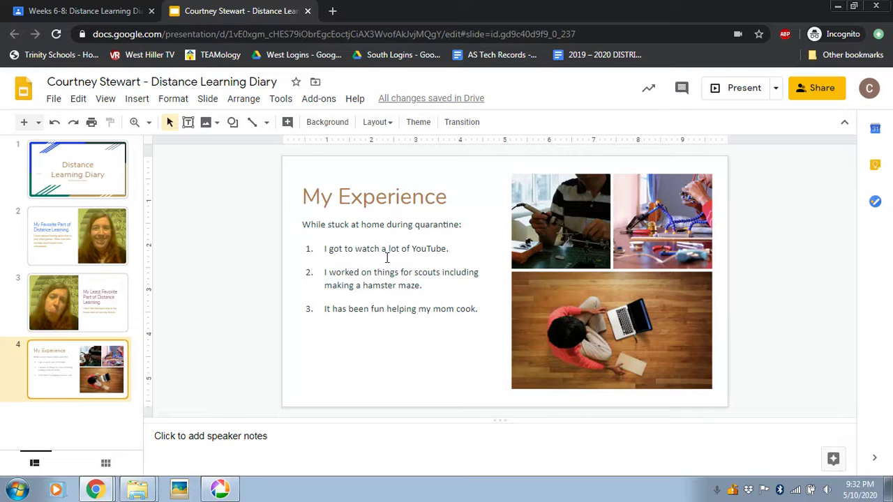
left_click(565, 247)
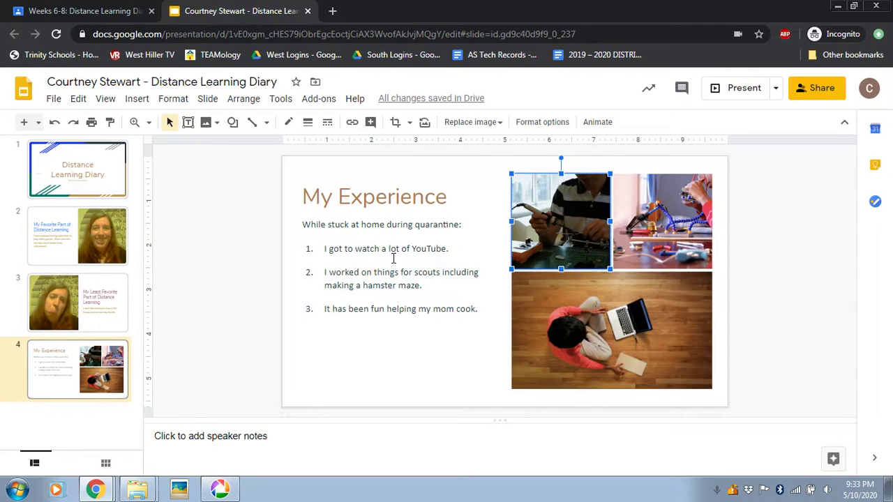
left_click(479, 123)
left_click(475, 261)
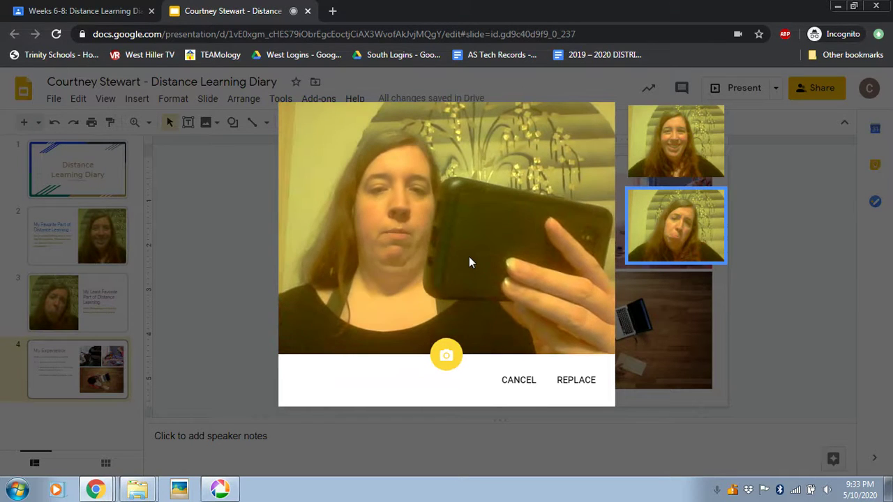
left_click(448, 363)
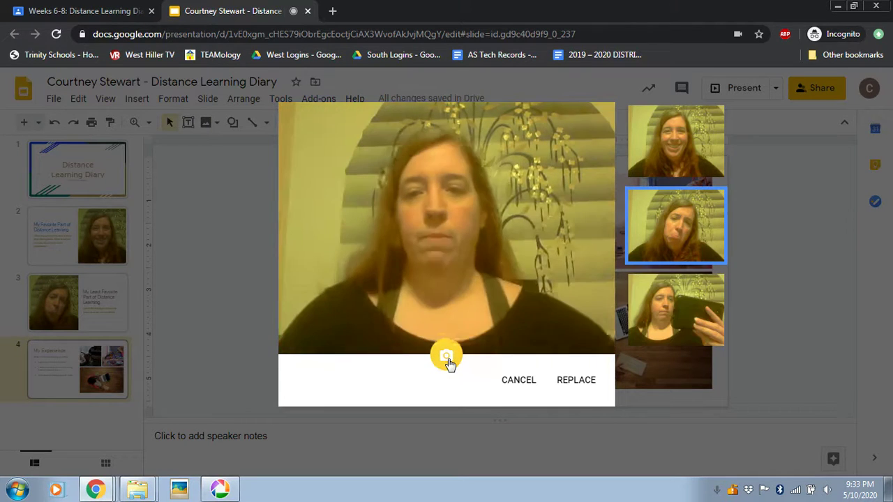
left_click(682, 321)
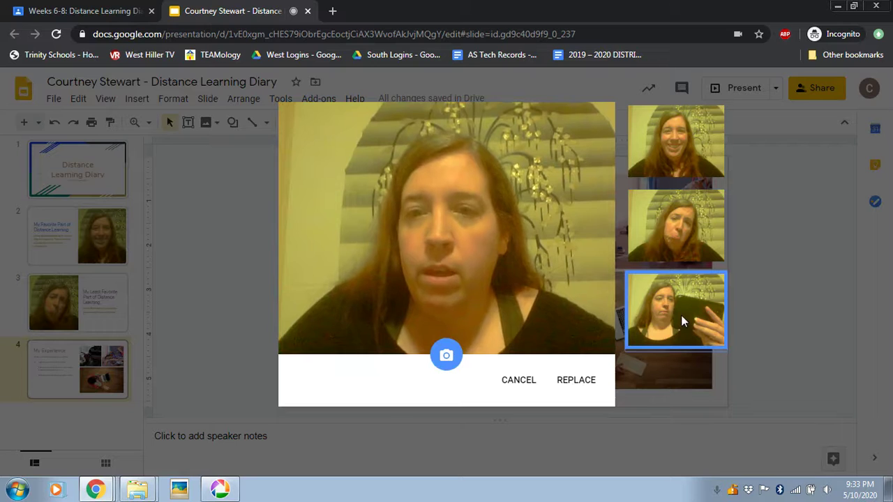
left_click(578, 381)
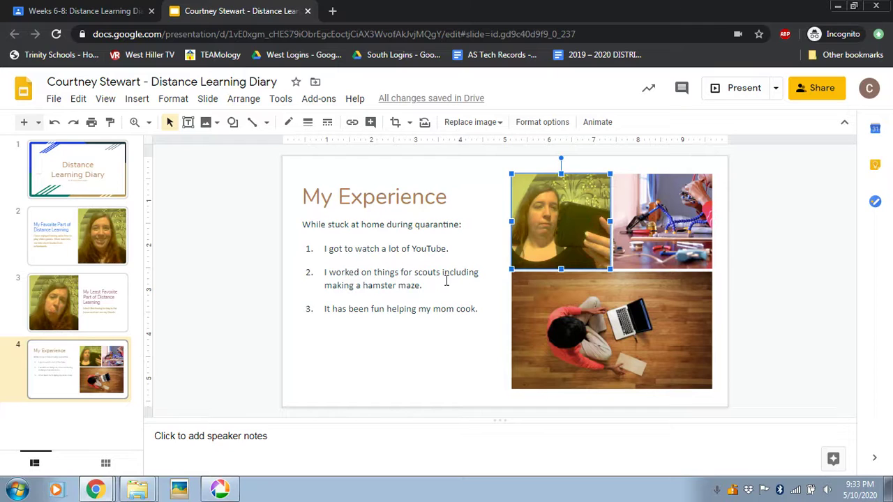
- Replace slide 4's top-right toy photo with a webcam snapshot of the cardboard hamster maze
left_click(660, 210)
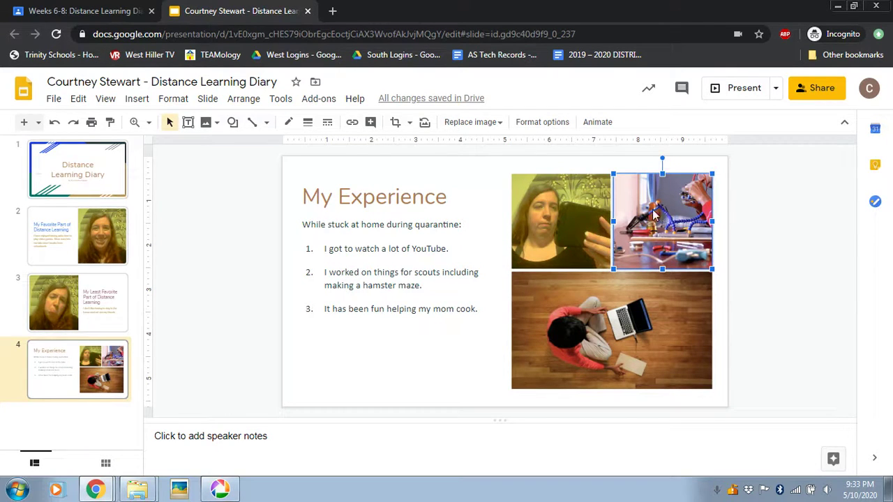
left_click(492, 125)
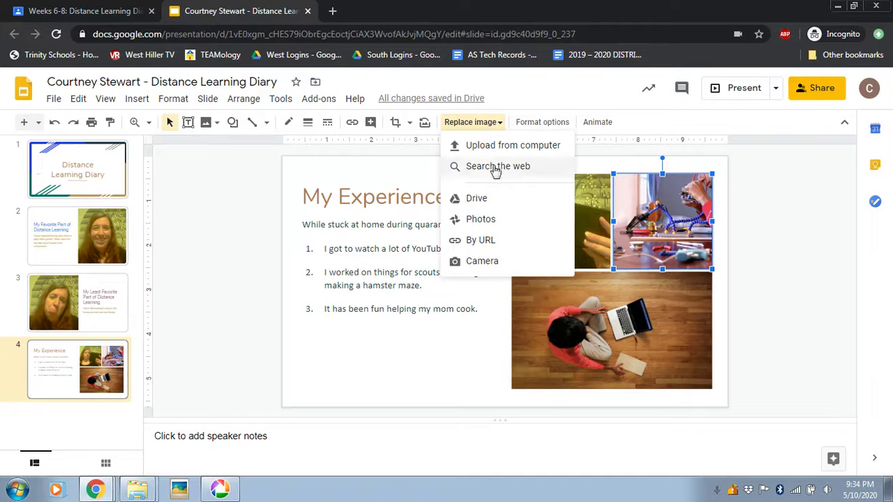
left_click(487, 263)
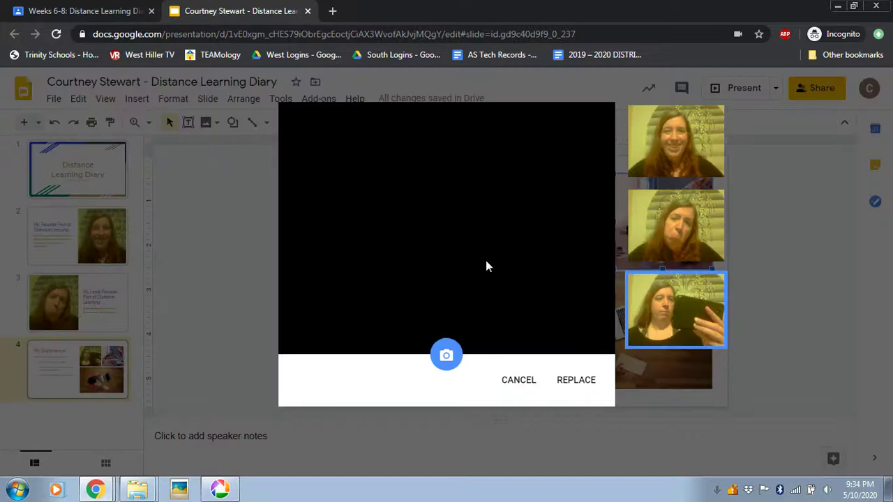
left_click(447, 357)
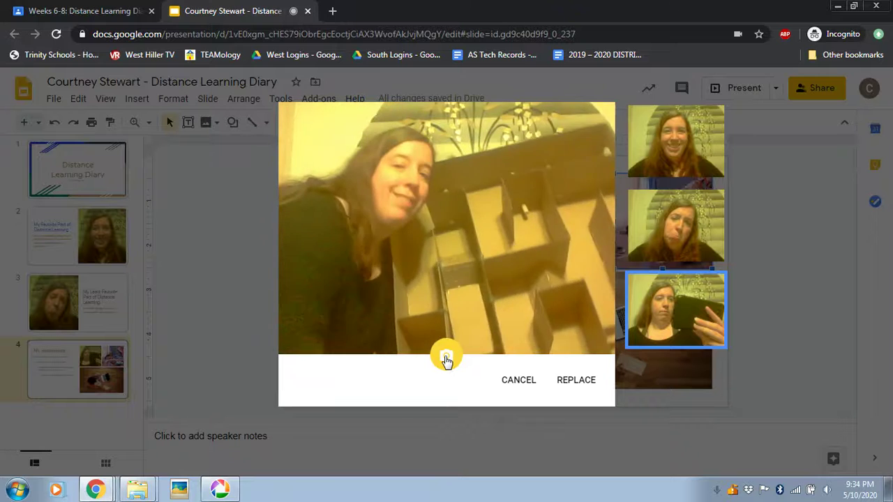
left_click(446, 361)
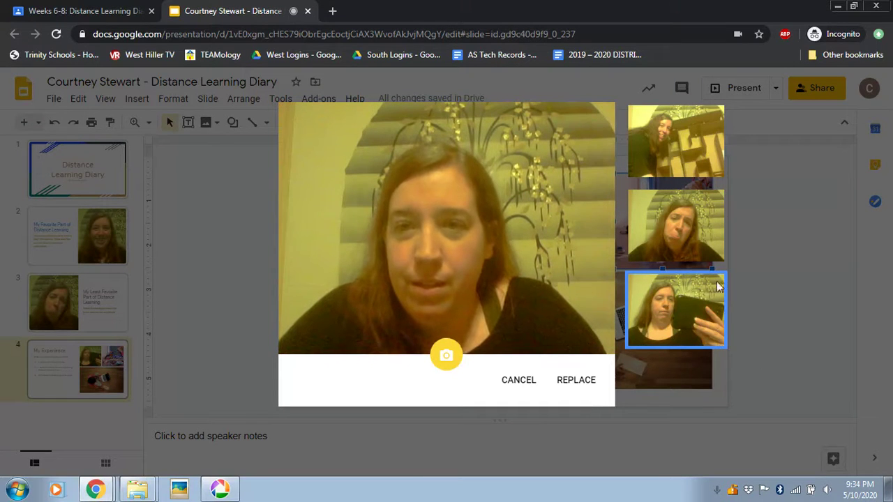
left_click(679, 167)
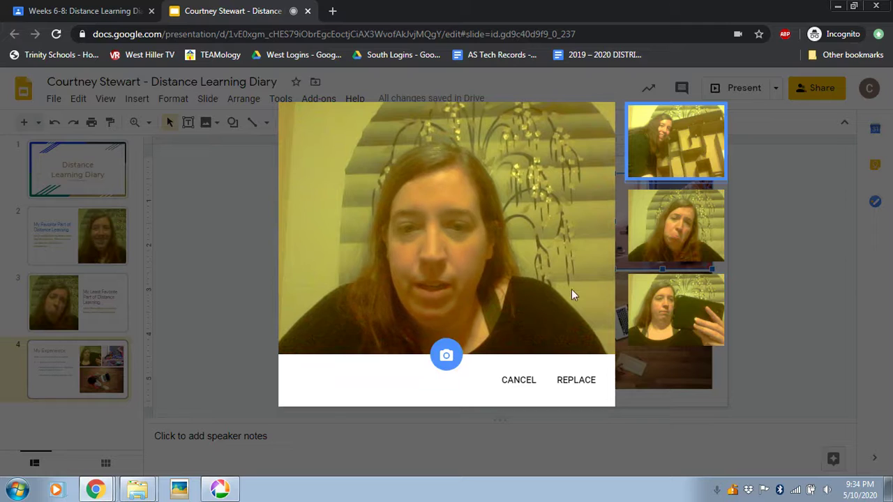
left_click(575, 382)
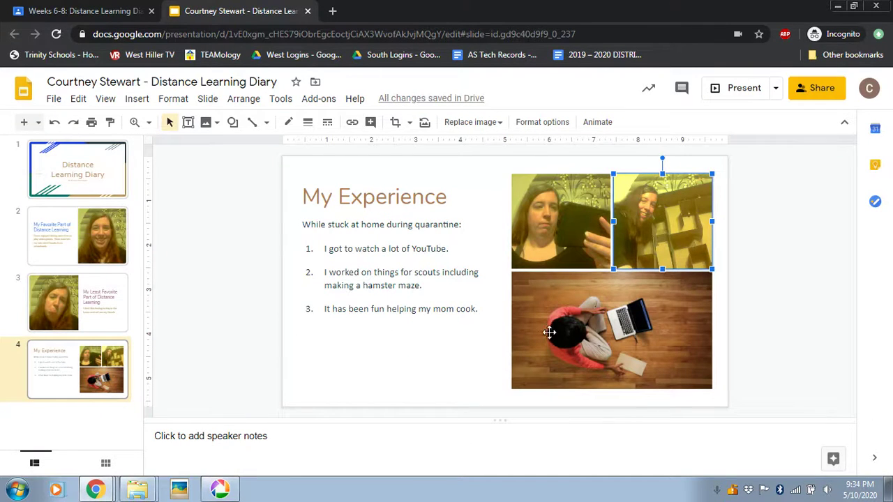
- Replace slide 4's lower child-with-laptop photo with a fresh webcam snapshot
left_click(577, 332)
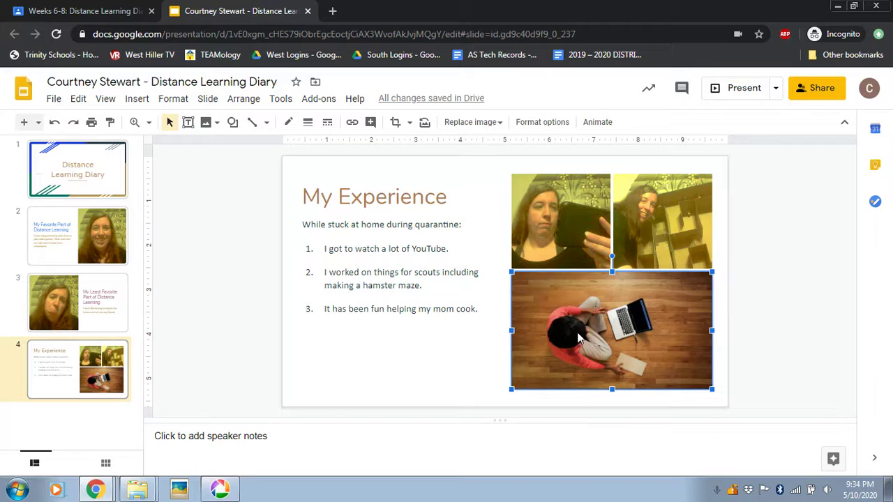
left_click(470, 123)
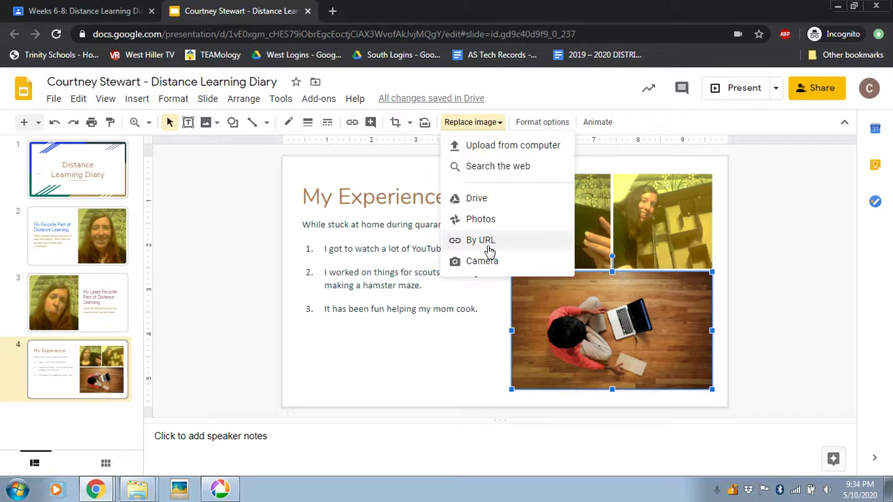
left_click(482, 262)
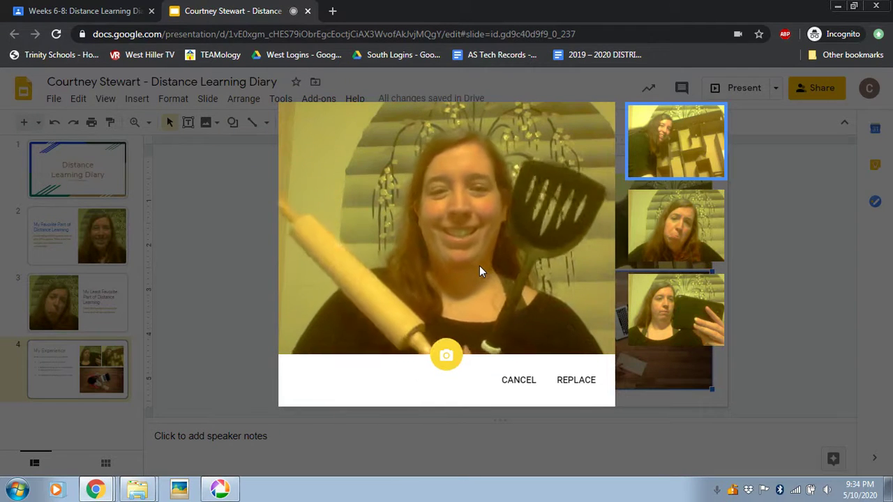
left_click(446, 359)
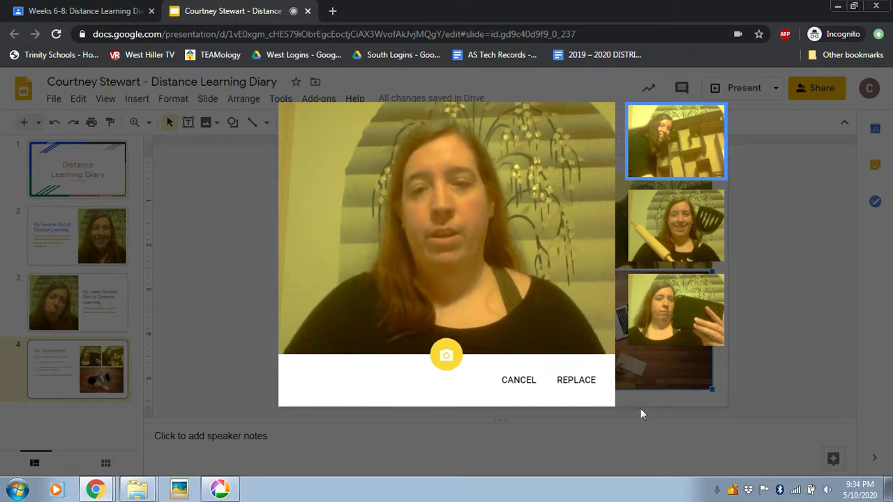
left_click(573, 381)
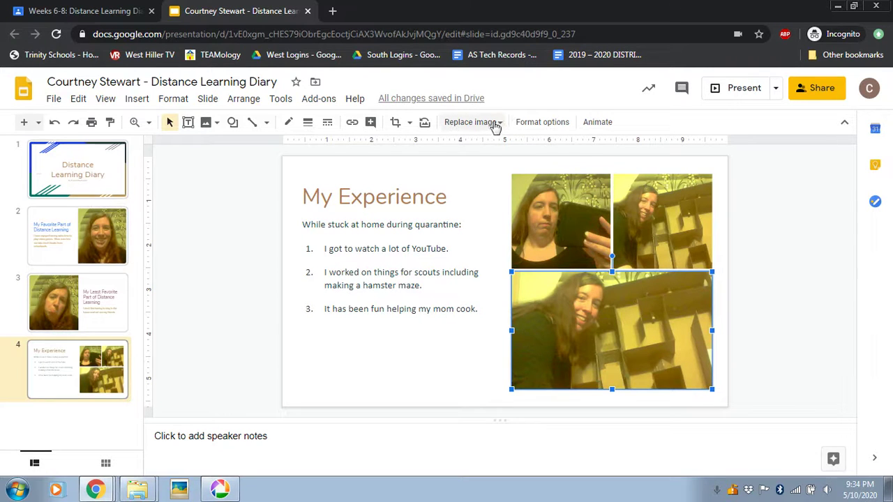
- Redo the lower photo replacement using the rolling pin and spatula snapshot
left_click(489, 123)
left_click(473, 264)
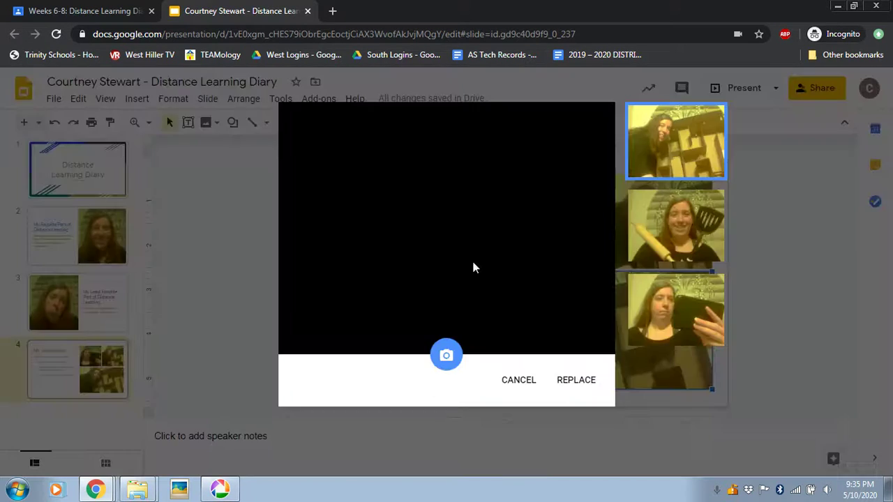
left_click(662, 232)
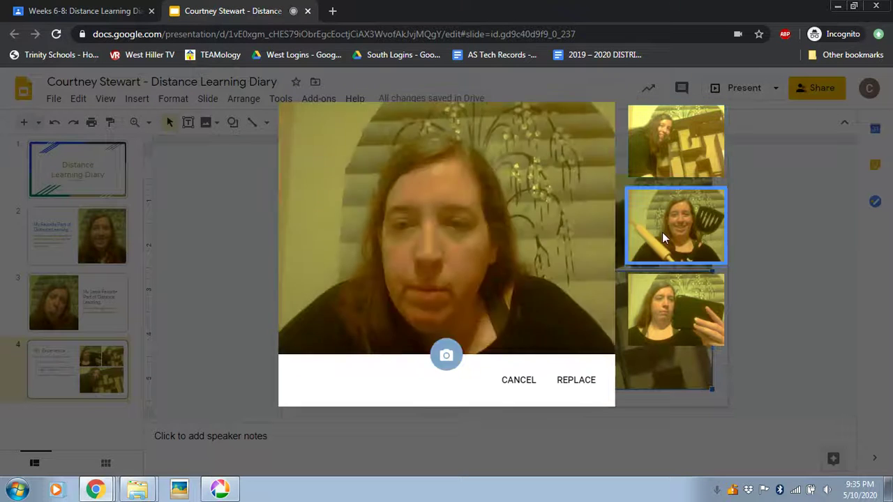
left_click(577, 383)
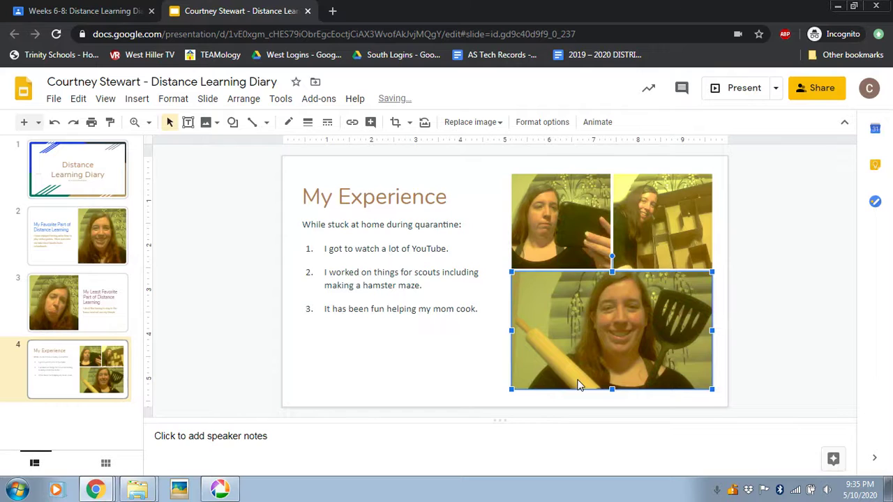